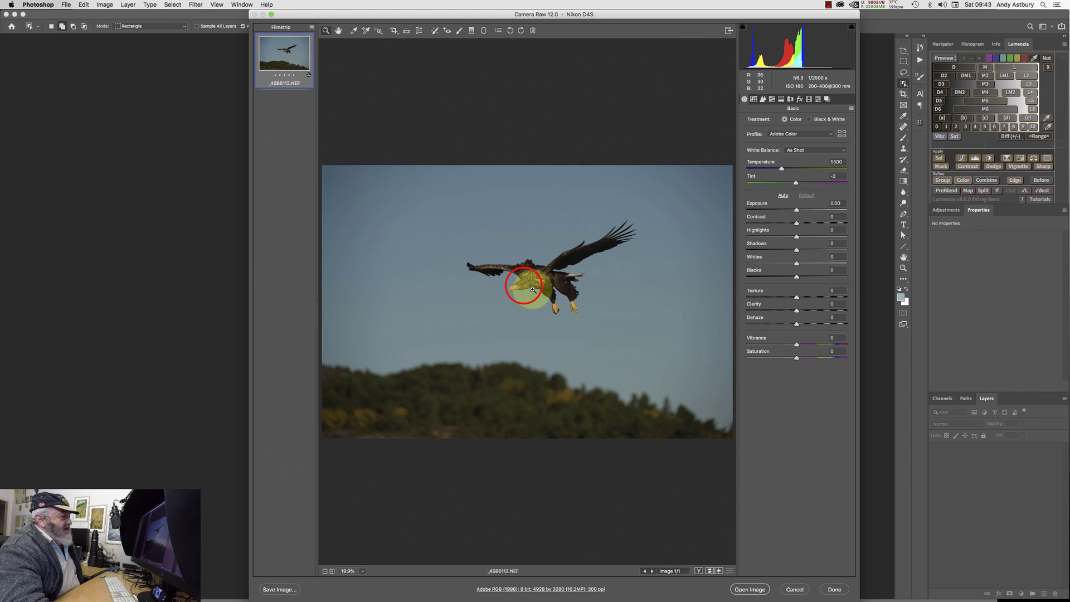
# Apply the DRExtend_PV5+Sharp user preset to the eagle photo
pyautogui.moveTo(525, 292); pyautogui.dragTo(517, 297)
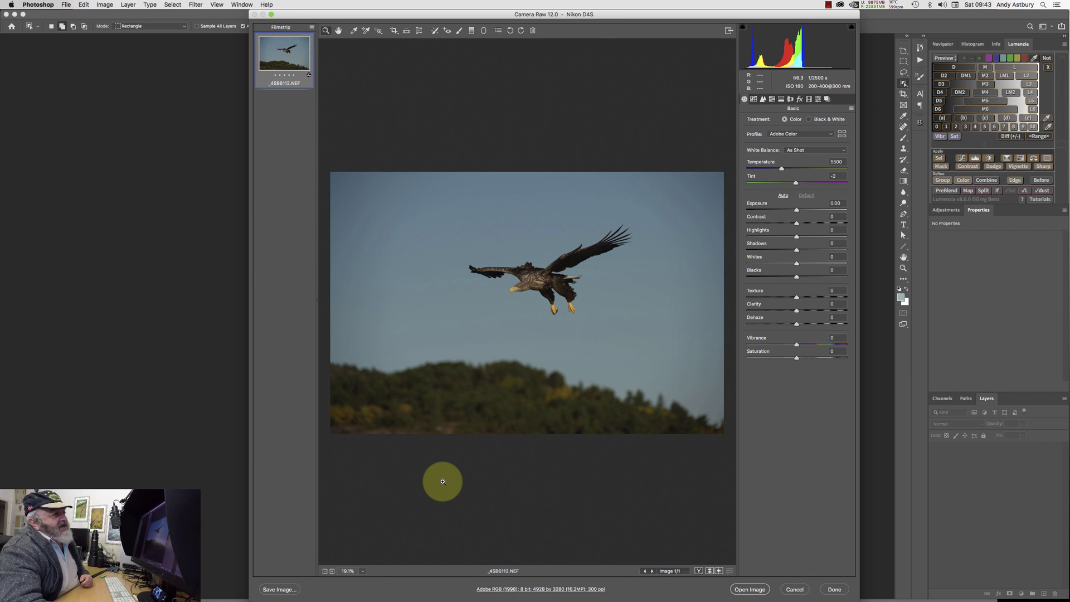
pyautogui.click(818, 101)
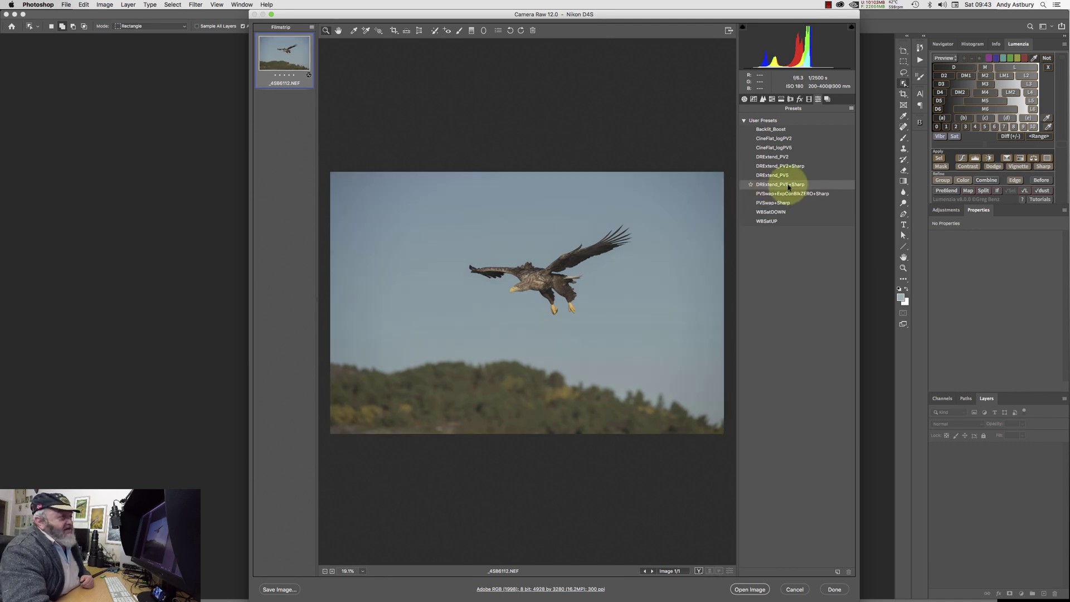
pyautogui.click(777, 184)
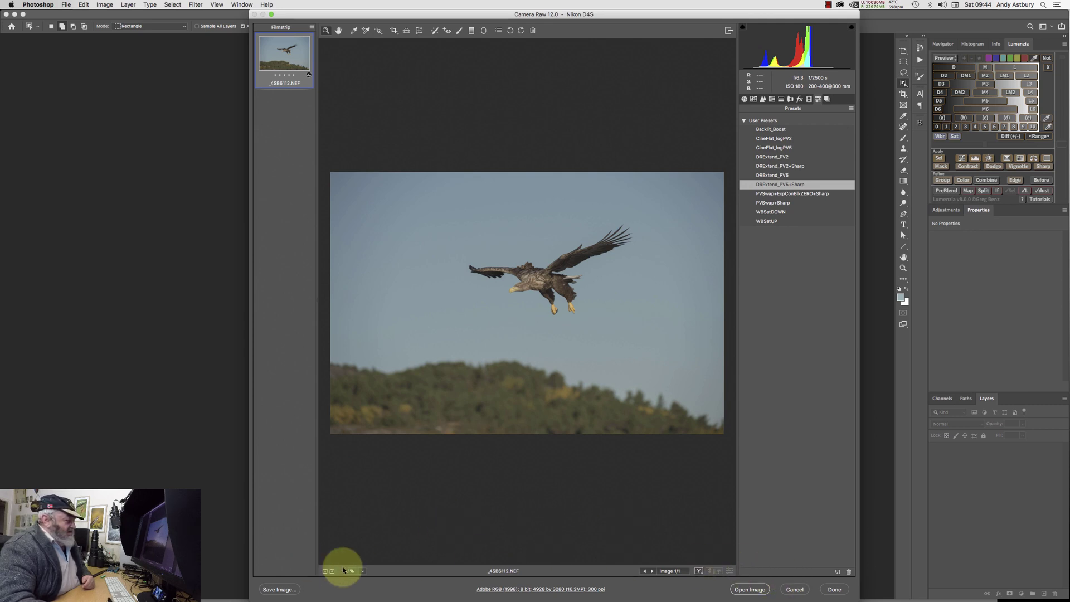
# Check feather detail at 100% zoom, then return to Fit in View
pyautogui.click(361, 572)
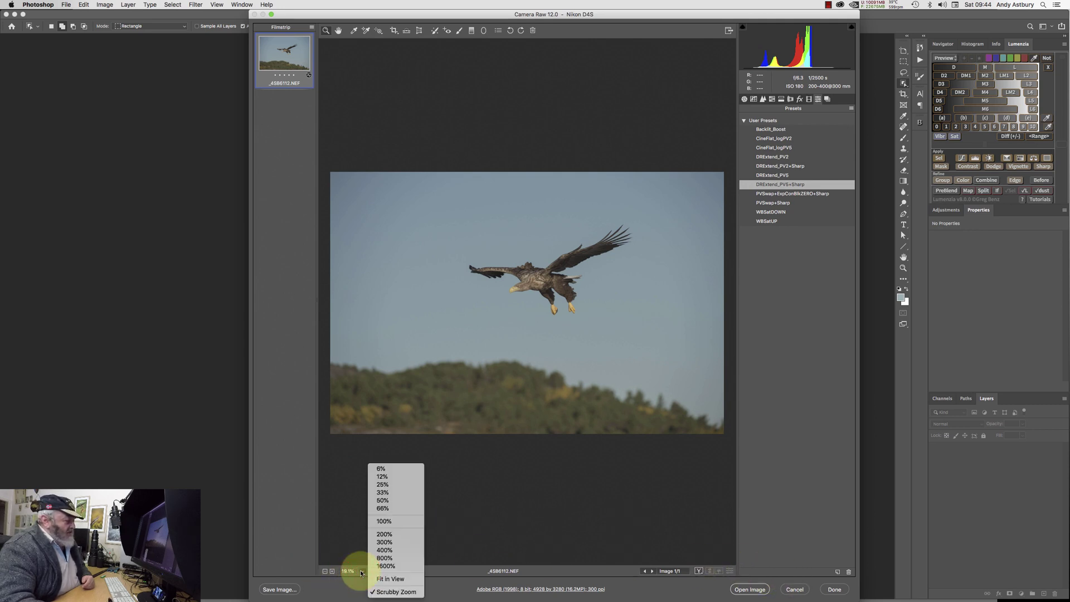
pyautogui.click(381, 521)
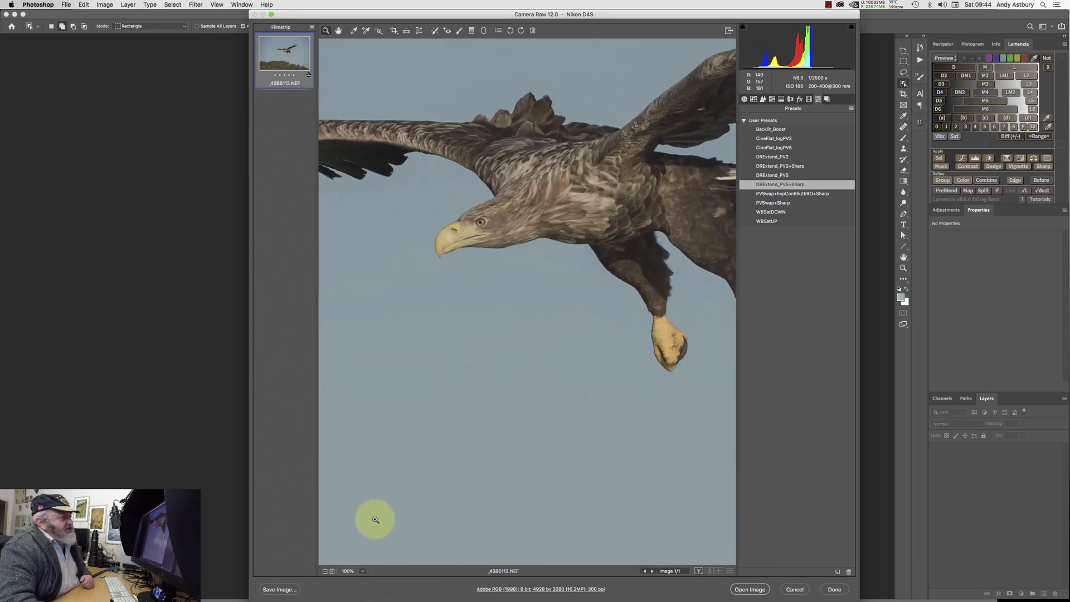
pyautogui.click(362, 570)
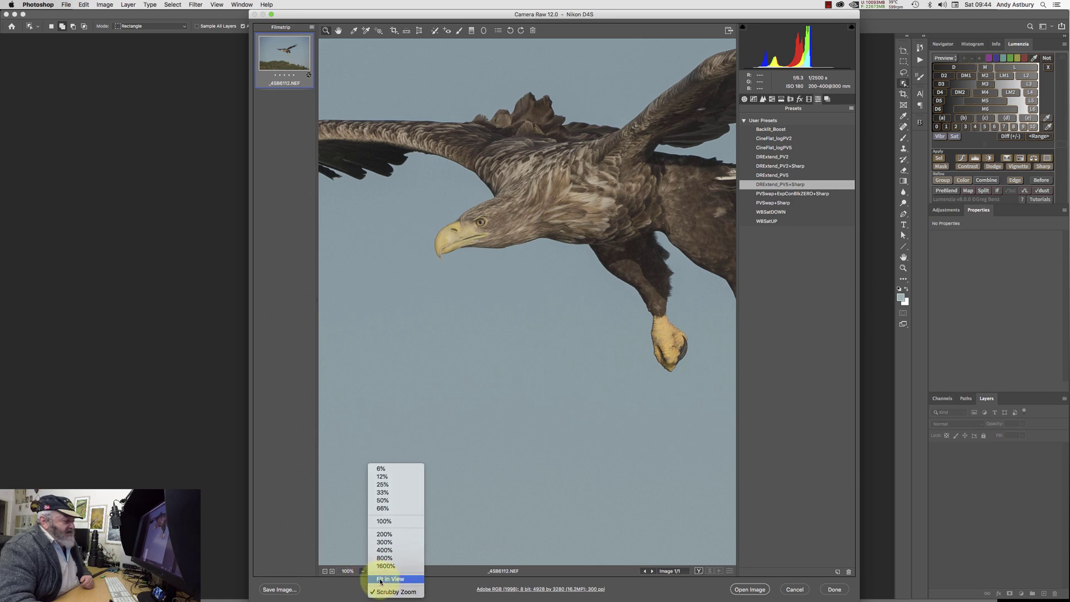
pyautogui.click(388, 579)
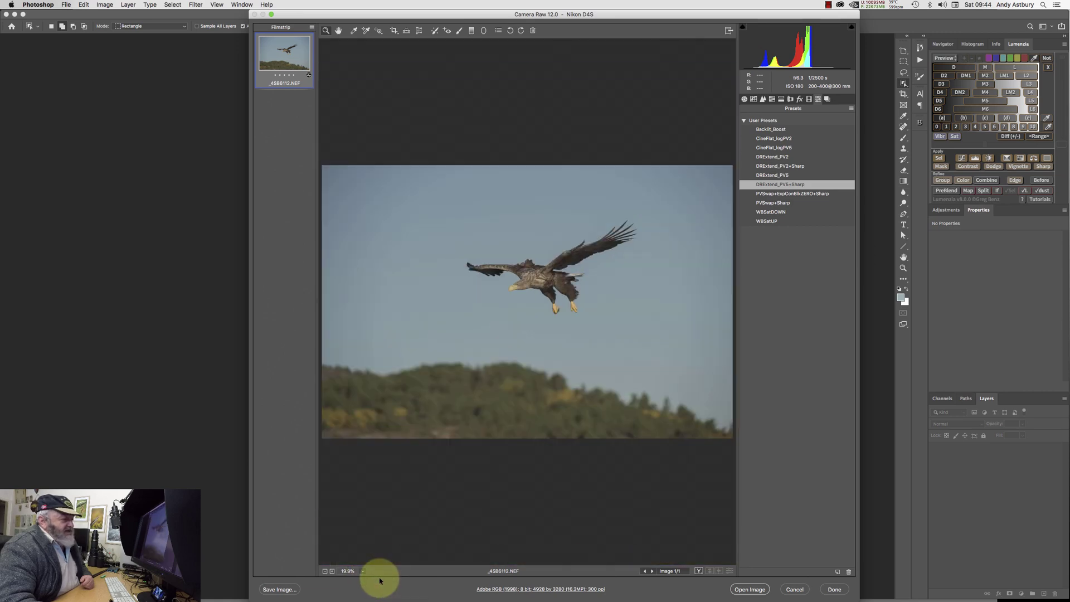
# Send the photo to Photoshop, then cancel at the Adobe RGB vs ProPhoto RGB mismatch warning
pyautogui.click(750, 590)
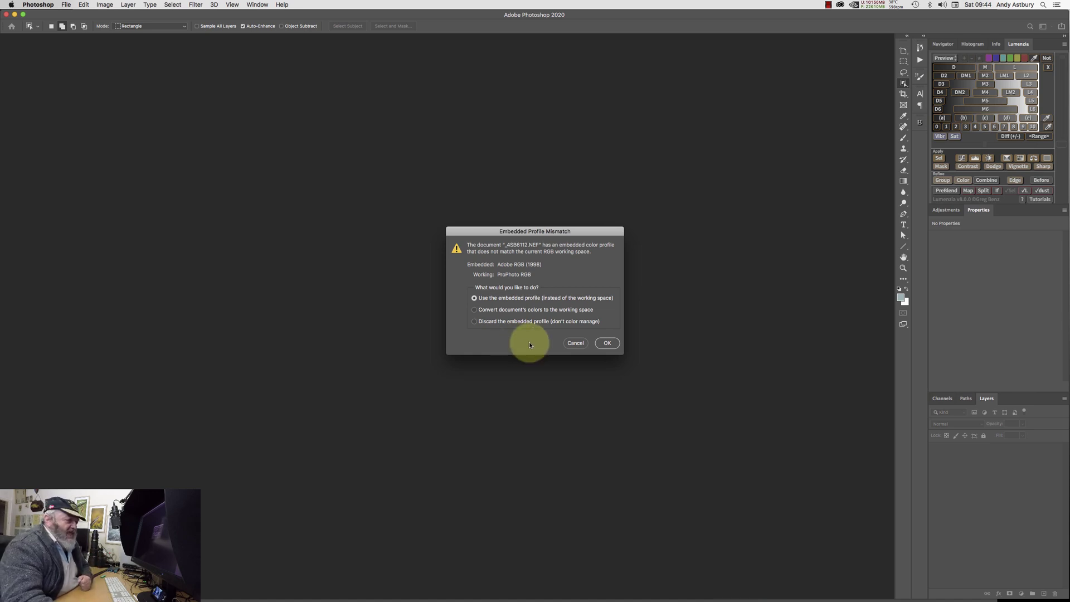
pyautogui.click(574, 343)
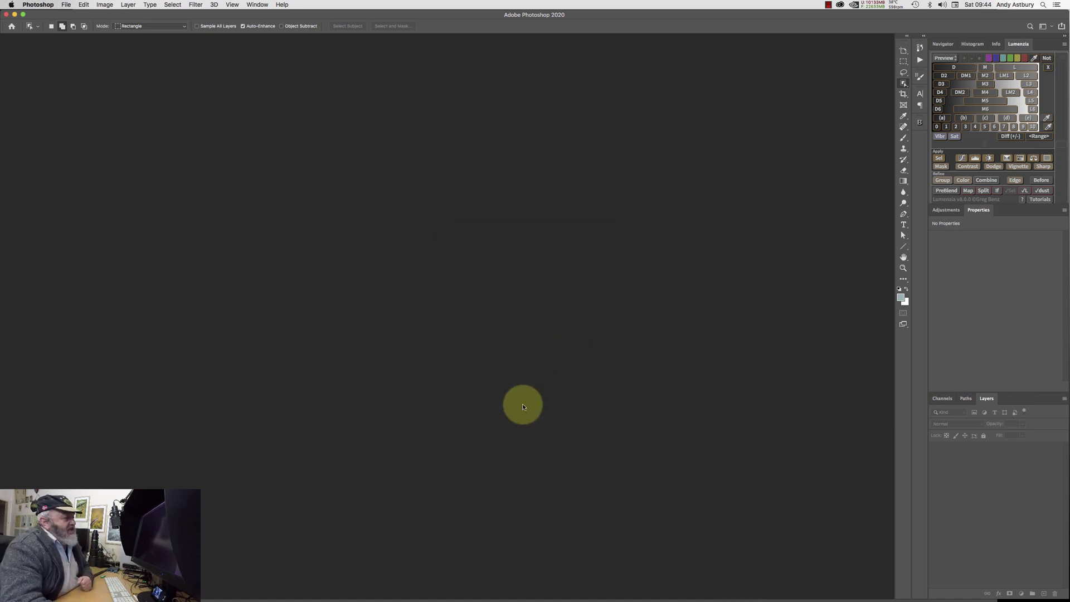
# Reopen _4SB6112.NEF from File > Open Recent, bringing it back into Camera Raw
pyautogui.click(65, 5)
pyautogui.moveTo(72, 46)
pyautogui.click(200, 47)
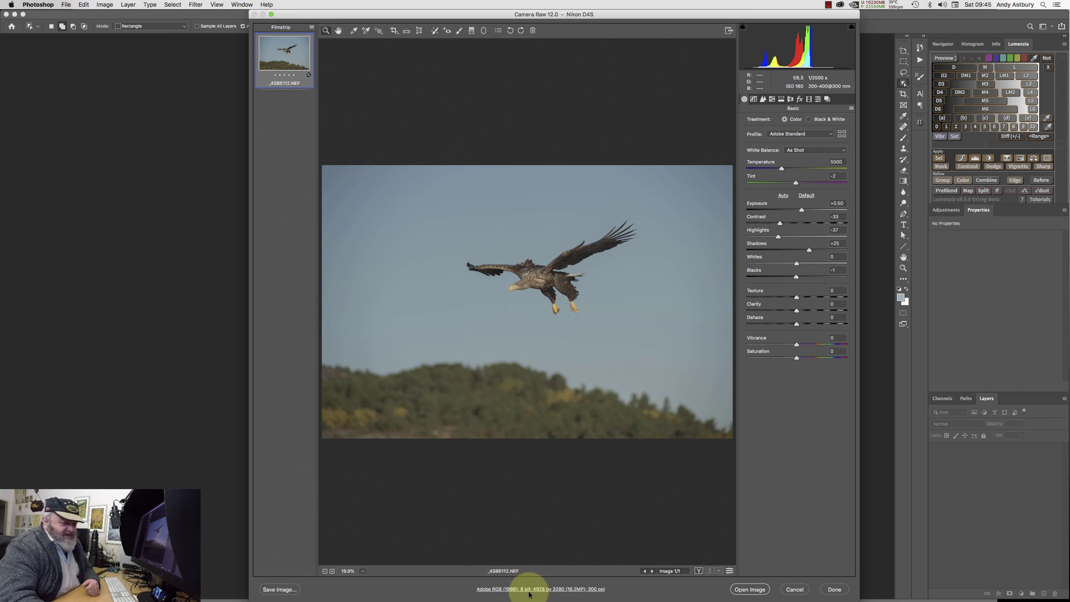
# Set Camera Raw output to ProPhoto RGB at 16 Bits/Channel and open the eagle in Photoshop
pyautogui.click(549, 592)
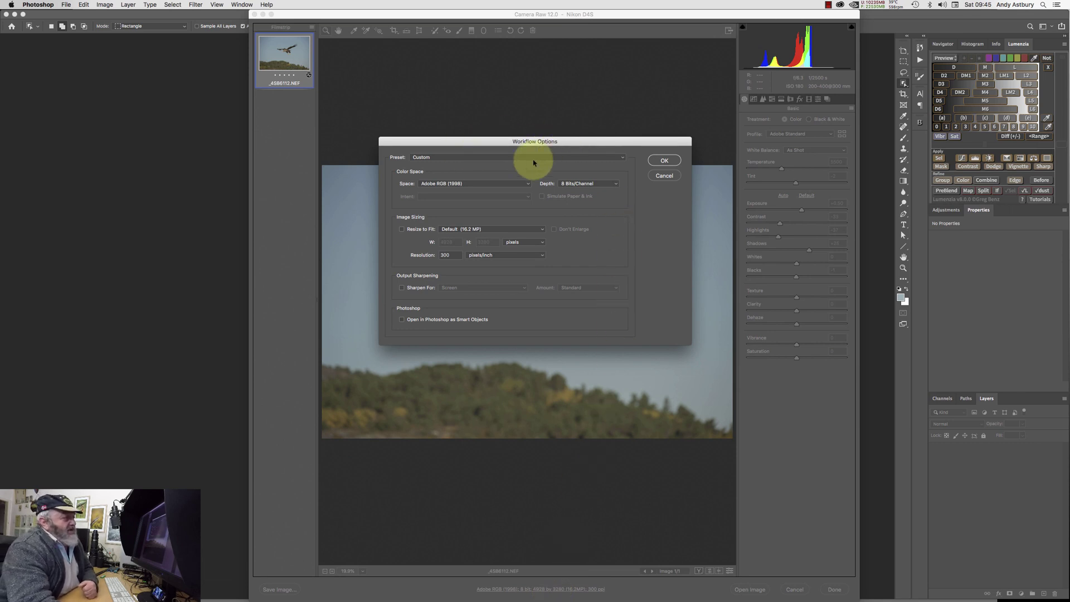
pyautogui.click(525, 183)
pyautogui.click(522, 184)
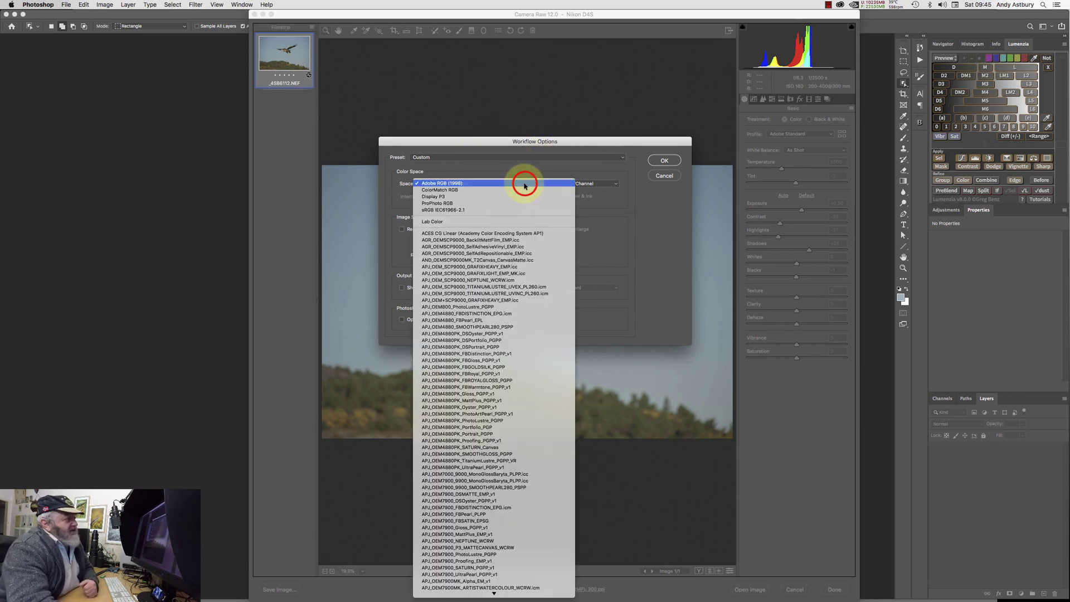
pyautogui.click(451, 204)
pyautogui.click(595, 184)
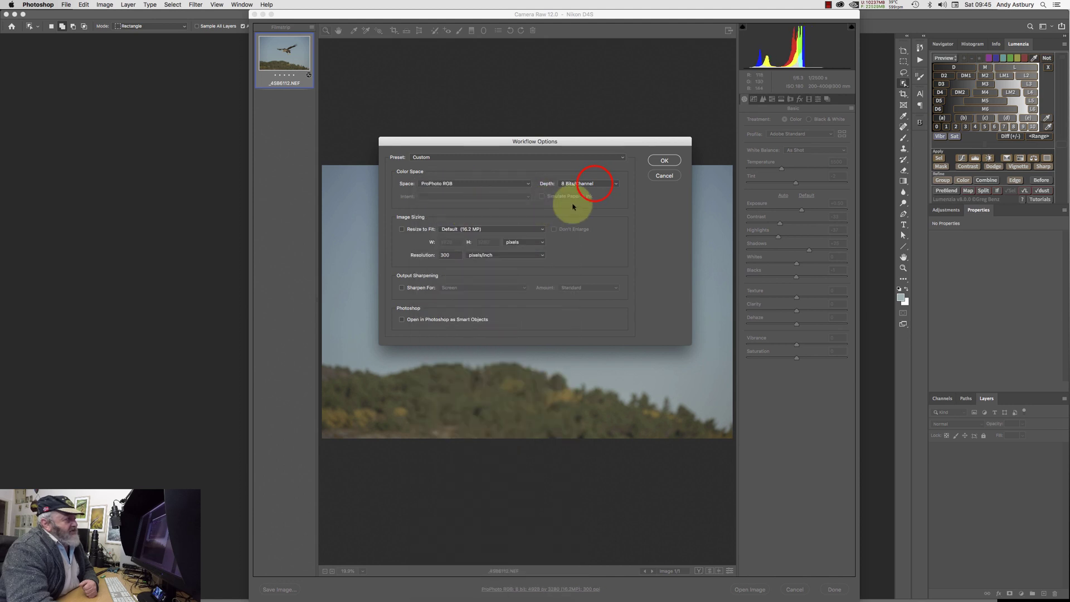
pyautogui.click(591, 190)
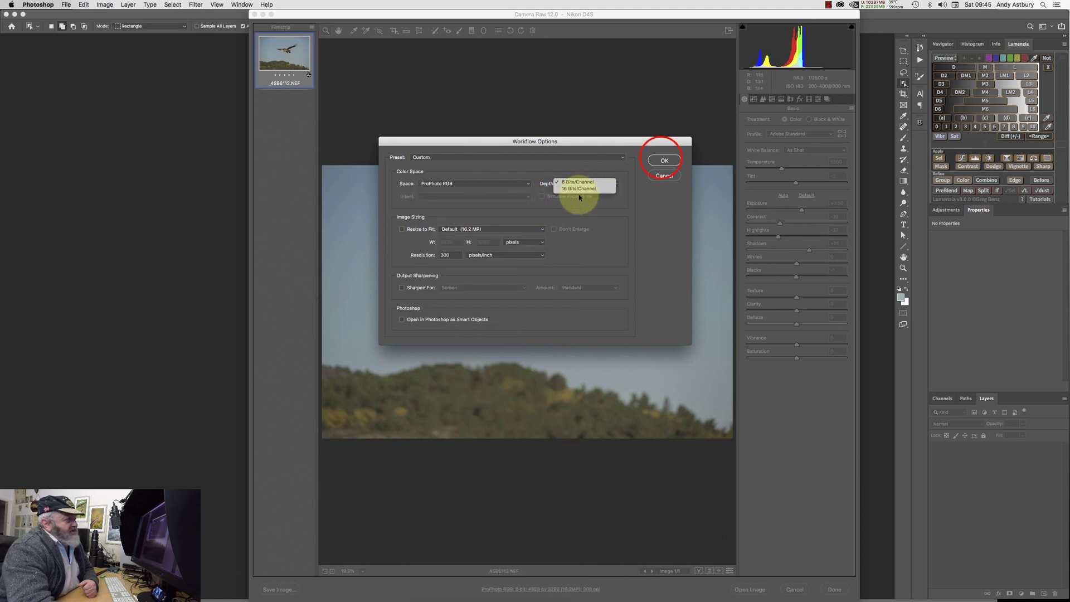
pyautogui.click(661, 160)
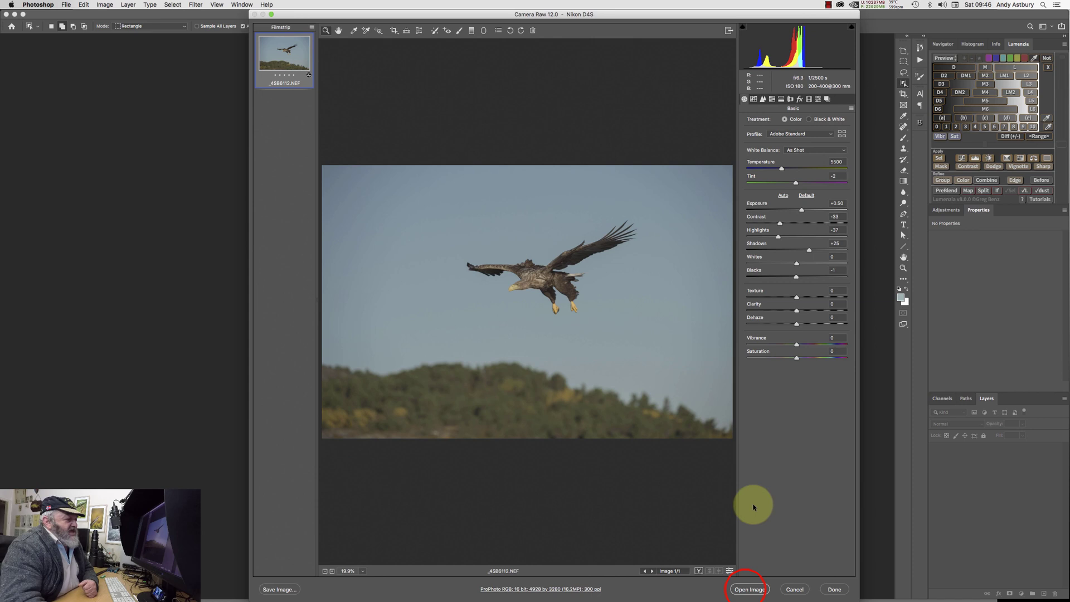
pyautogui.click(744, 590)
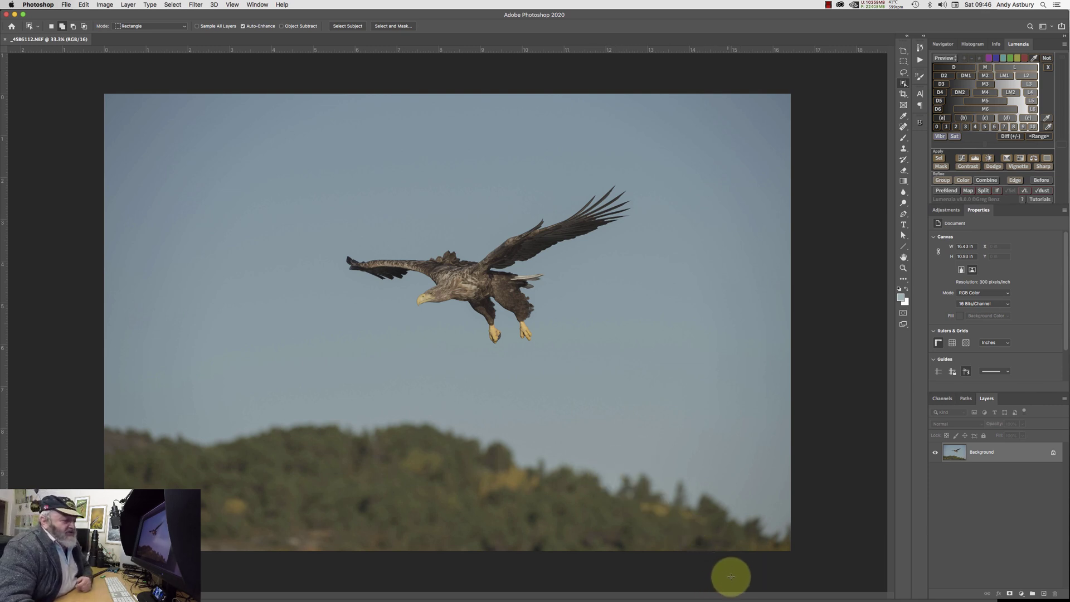
pyautogui.moveTo(731, 590)
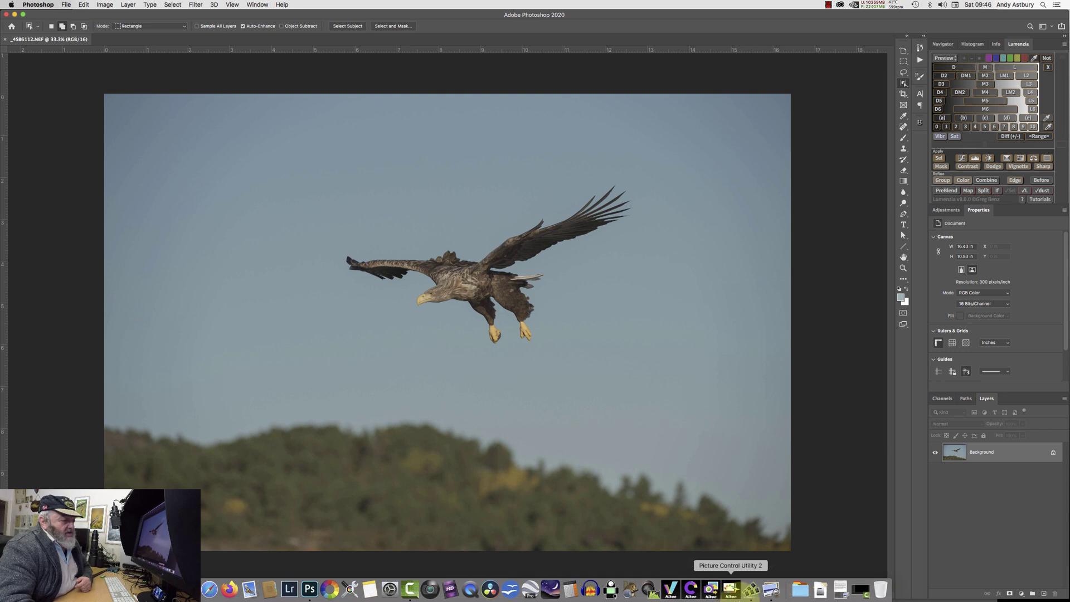
pyautogui.click(772, 590)
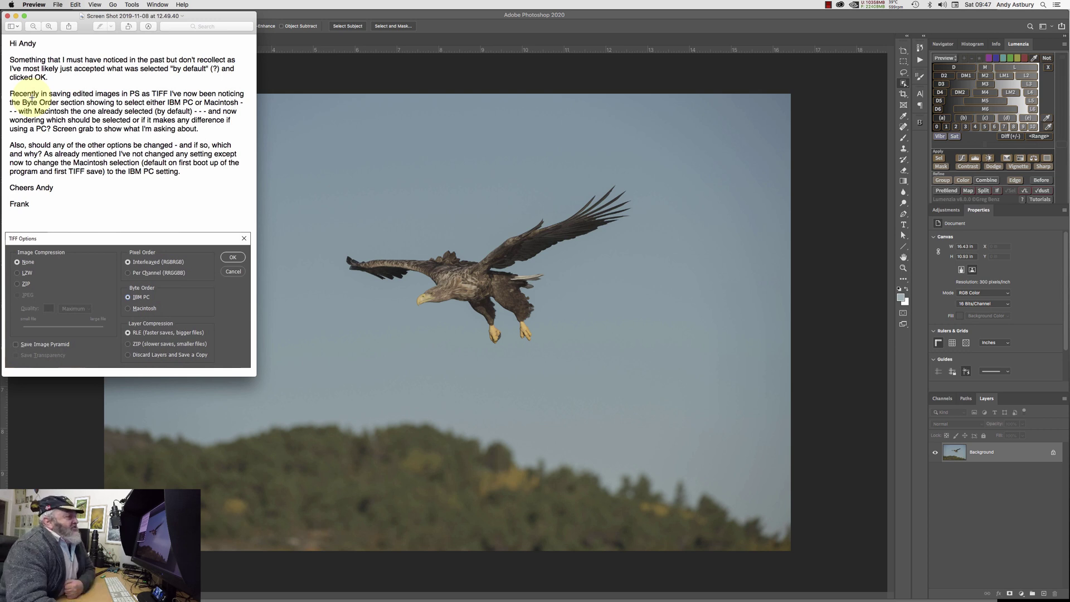
pyautogui.click(314, 47)
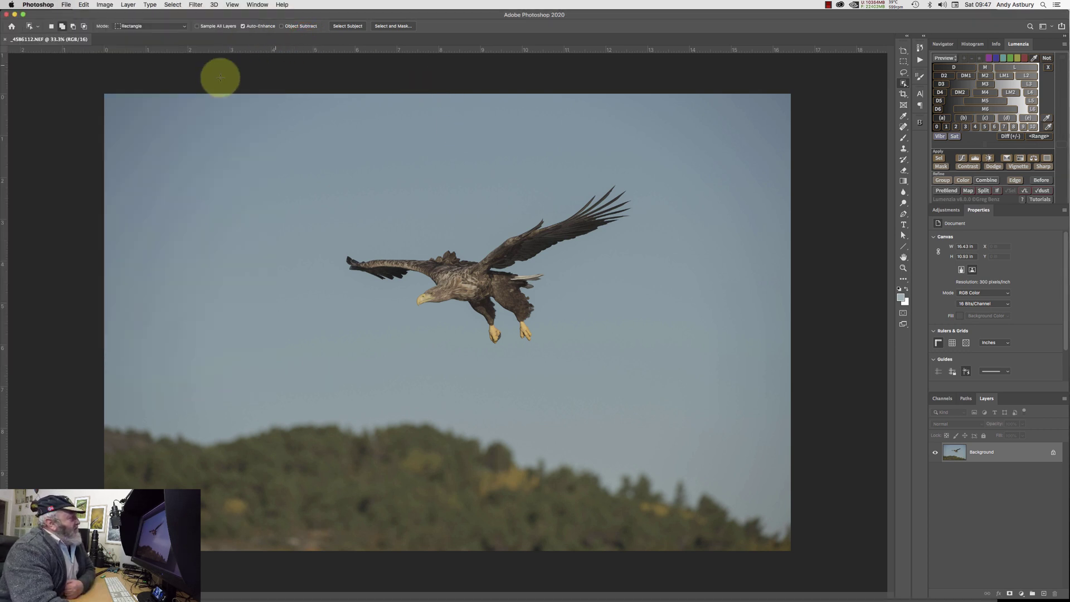
# Open the File menu to start saving the eagle image
pyautogui.click(66, 6)
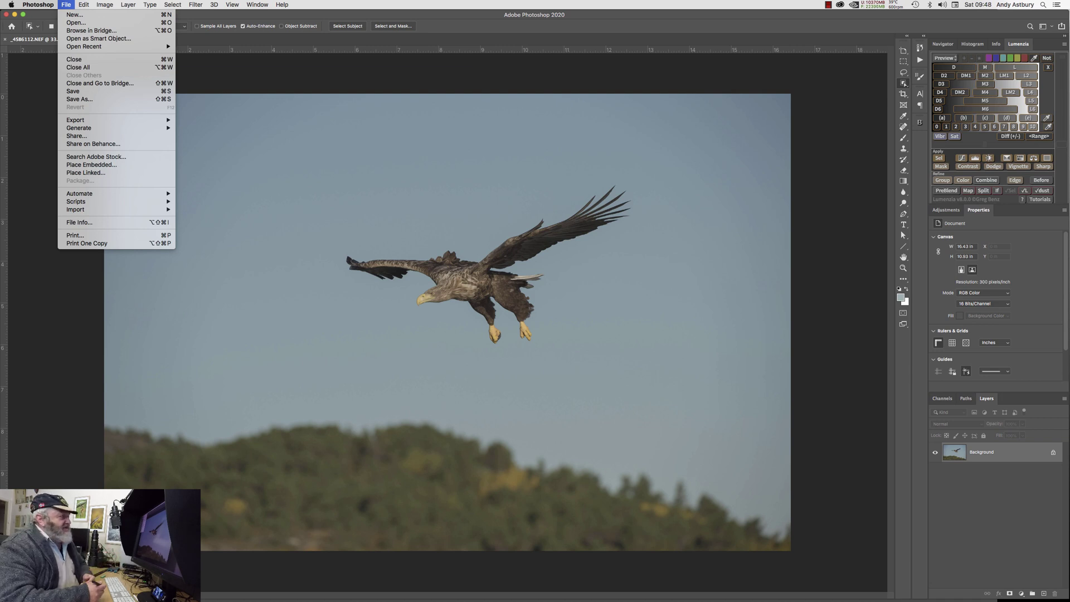
# Save the eagle image to the computer as _4SB6112.tif in TIFF format with the color profile embedded
pyautogui.click(75, 93)
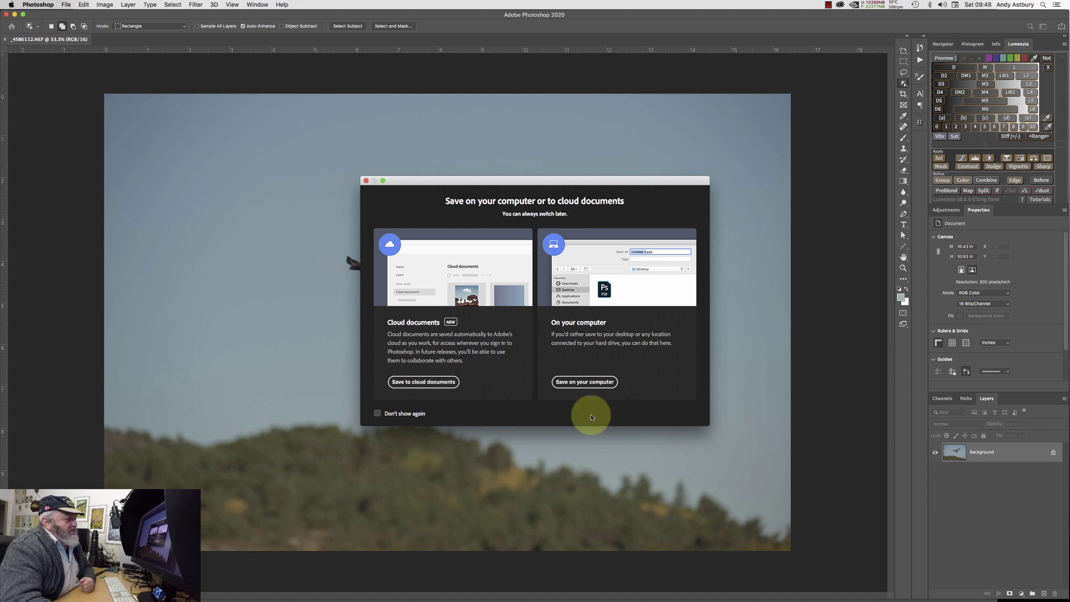
pyautogui.click(577, 383)
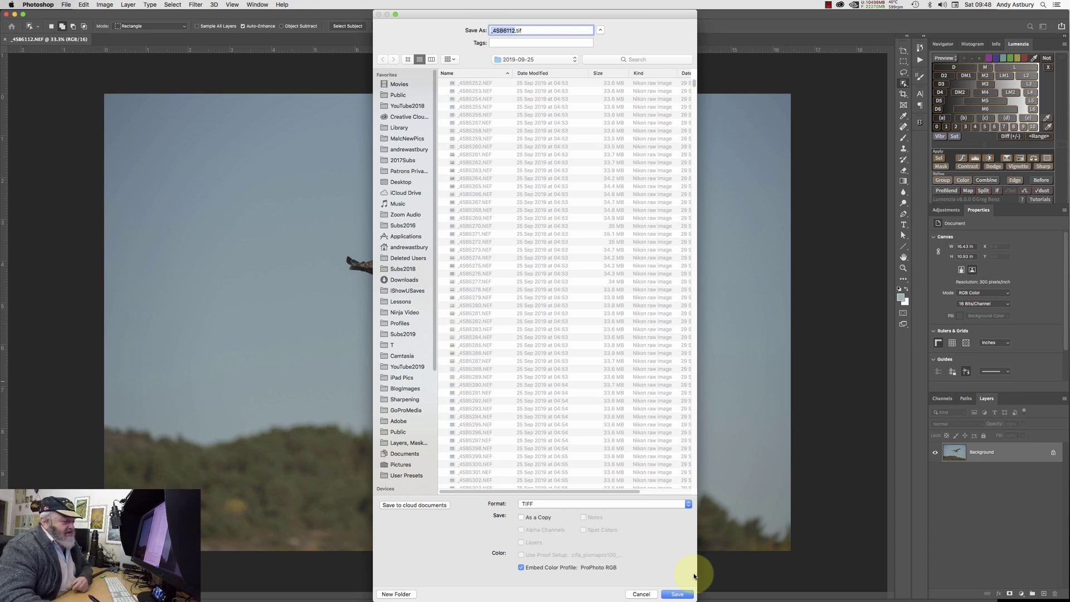
pyautogui.click(667, 595)
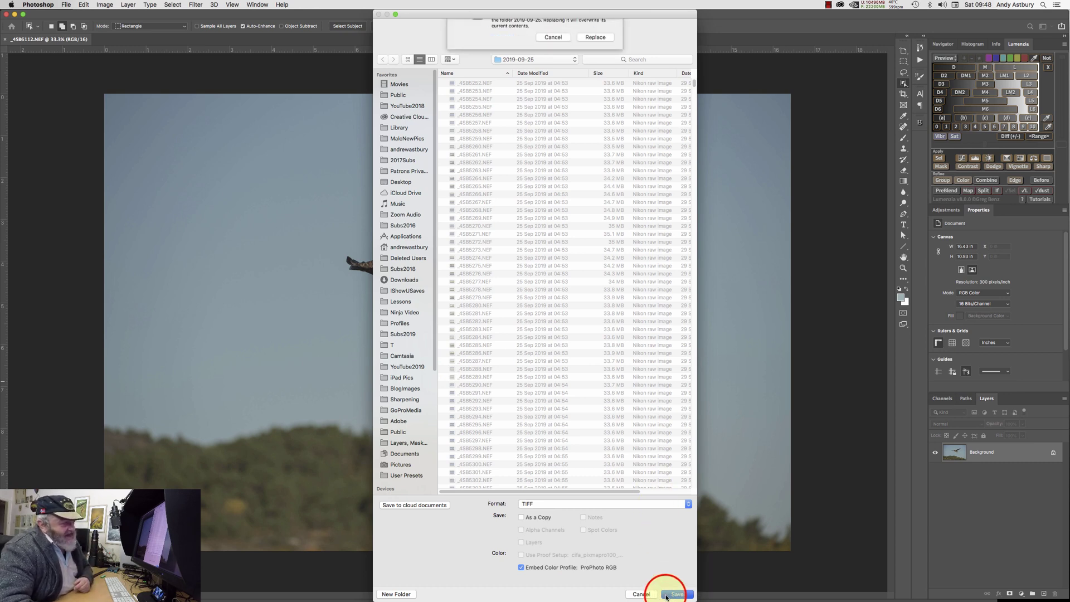
# Replace the existing TIFF so the TIFF Options dialog appears
pyautogui.click(591, 68)
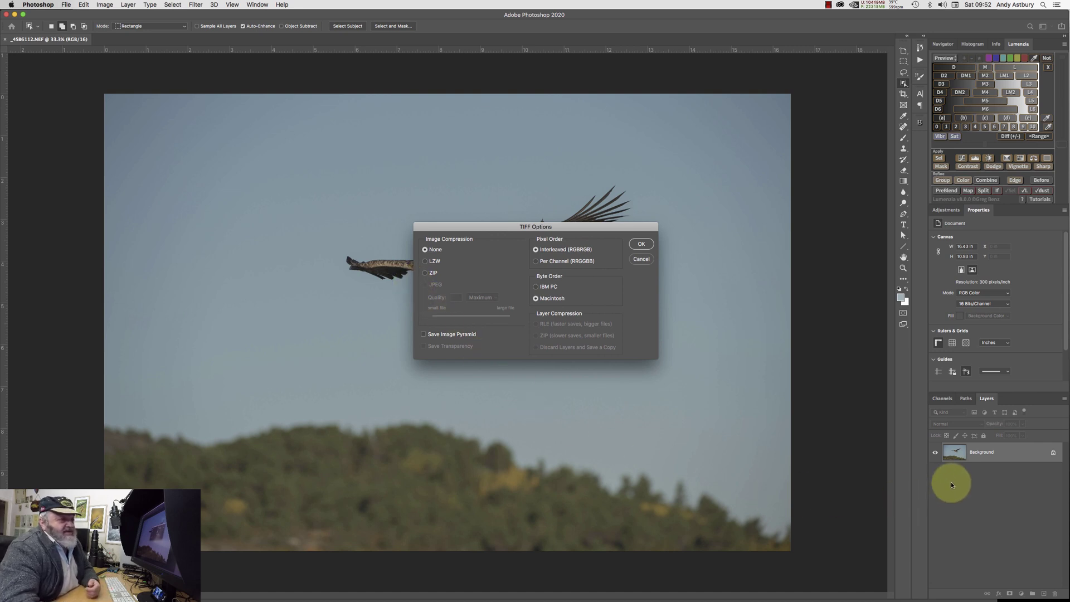
# Cancel TIFF Options, duplicate the Background layer, and save over _4SB6112.tif as TIFF
pyautogui.click(634, 260)
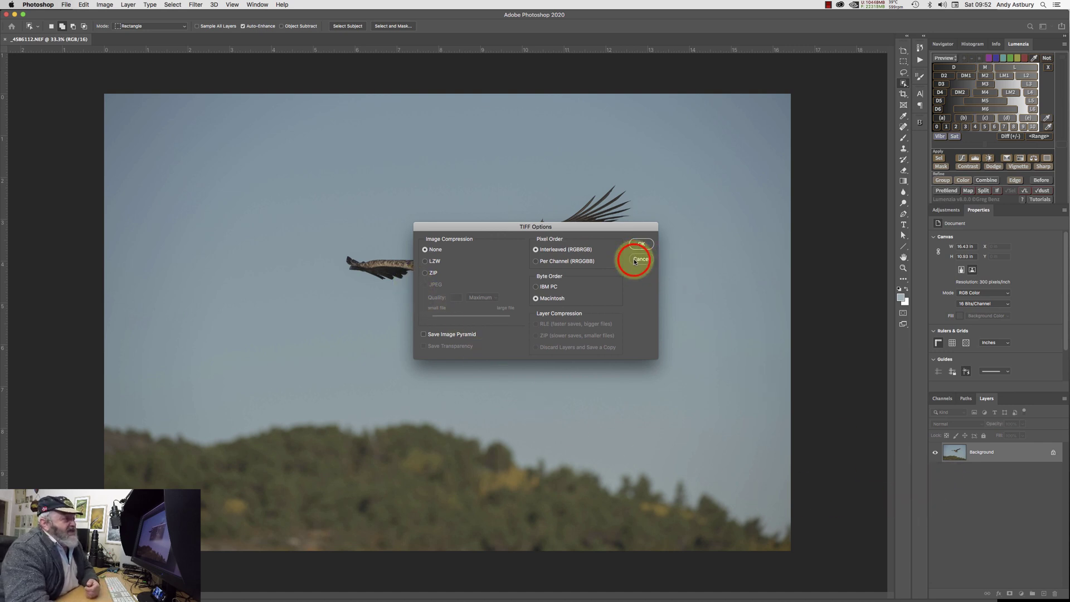
pyautogui.moveTo(980, 449); pyautogui.dragTo(1044, 591)
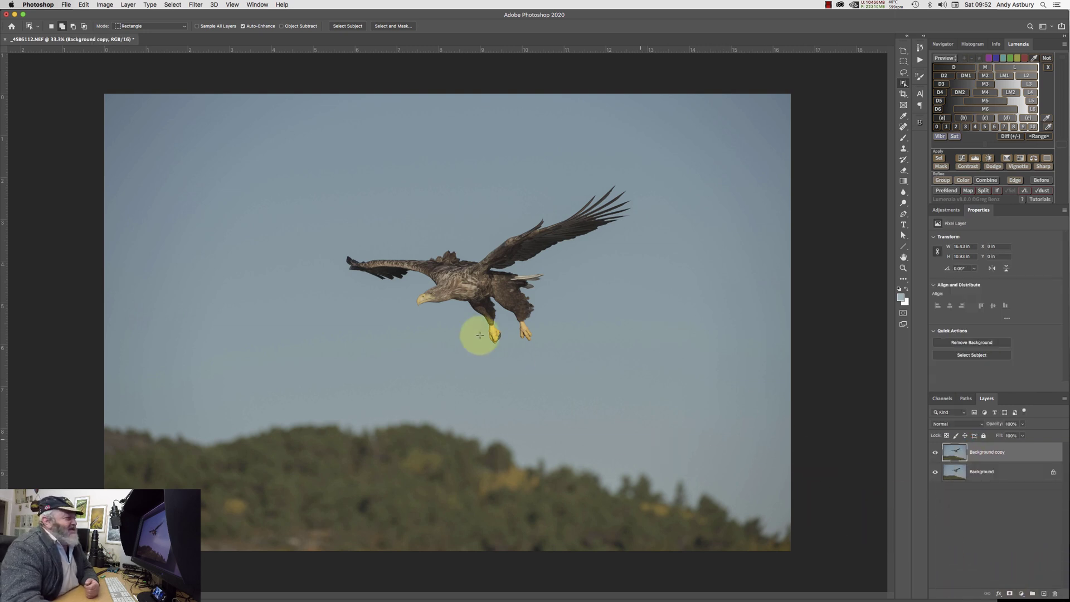
pyautogui.click(65, 5)
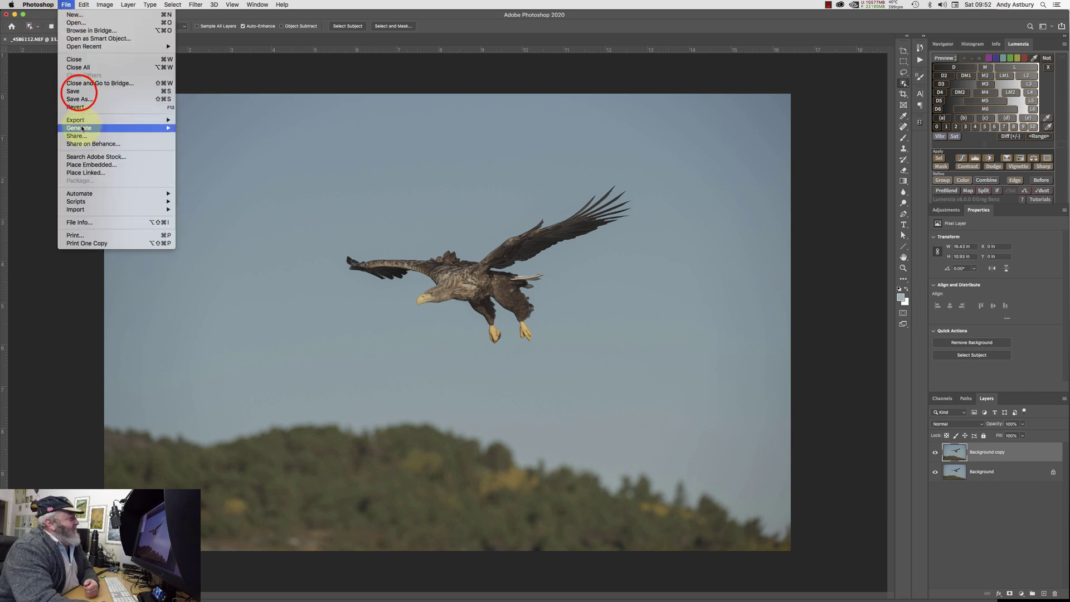
pyautogui.click(79, 93)
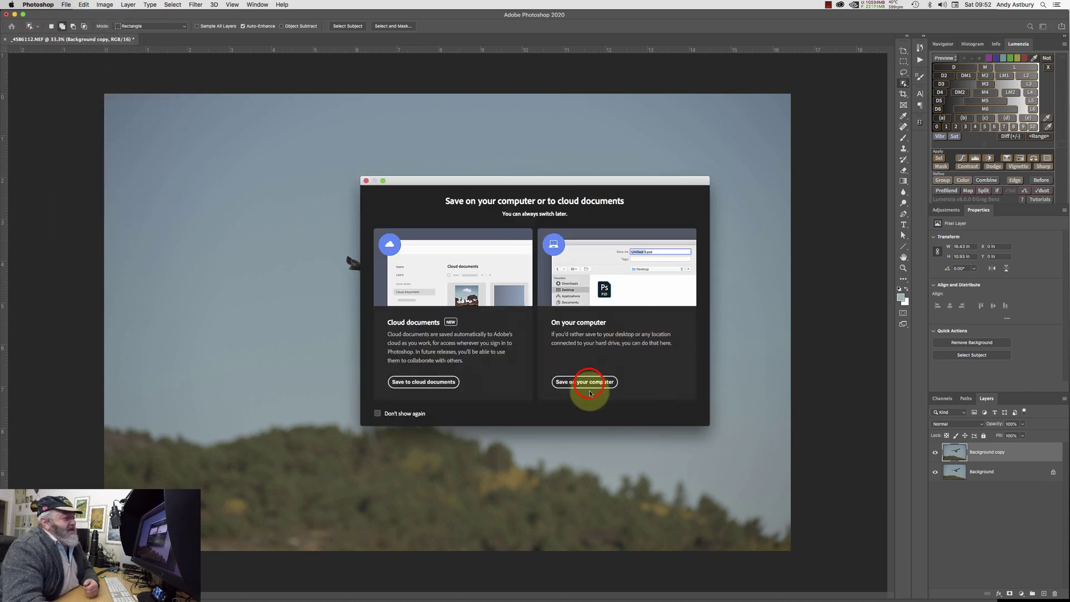
pyautogui.click(588, 383)
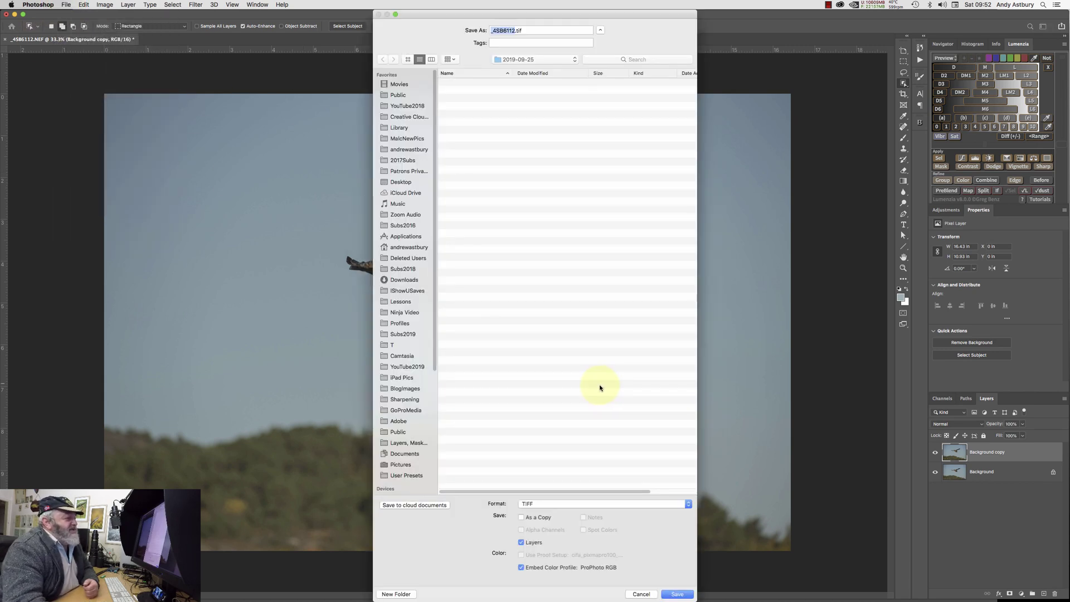
pyautogui.click(673, 595)
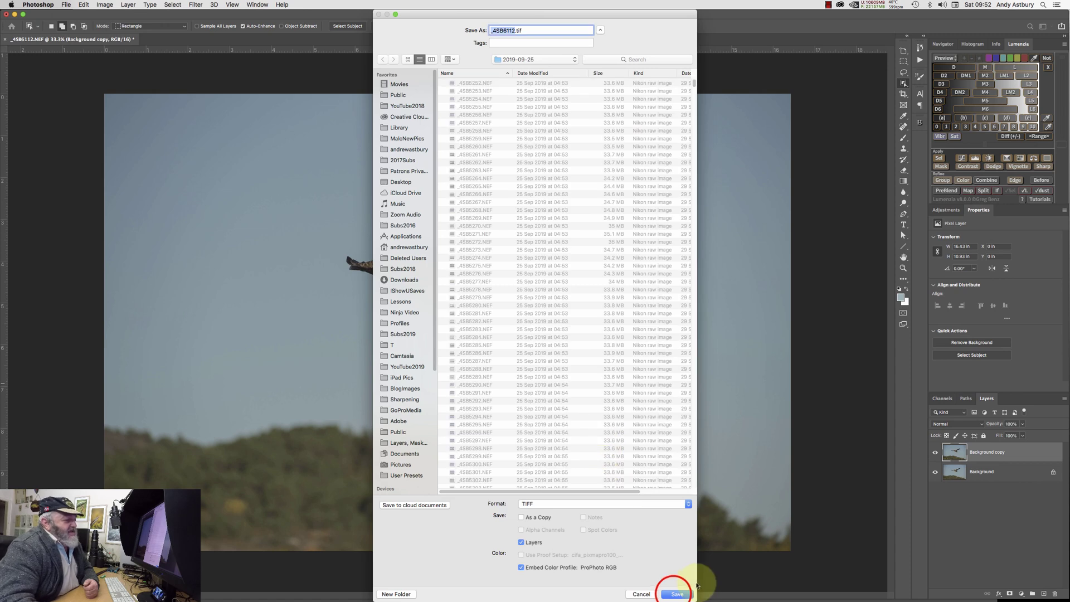
pyautogui.click(596, 69)
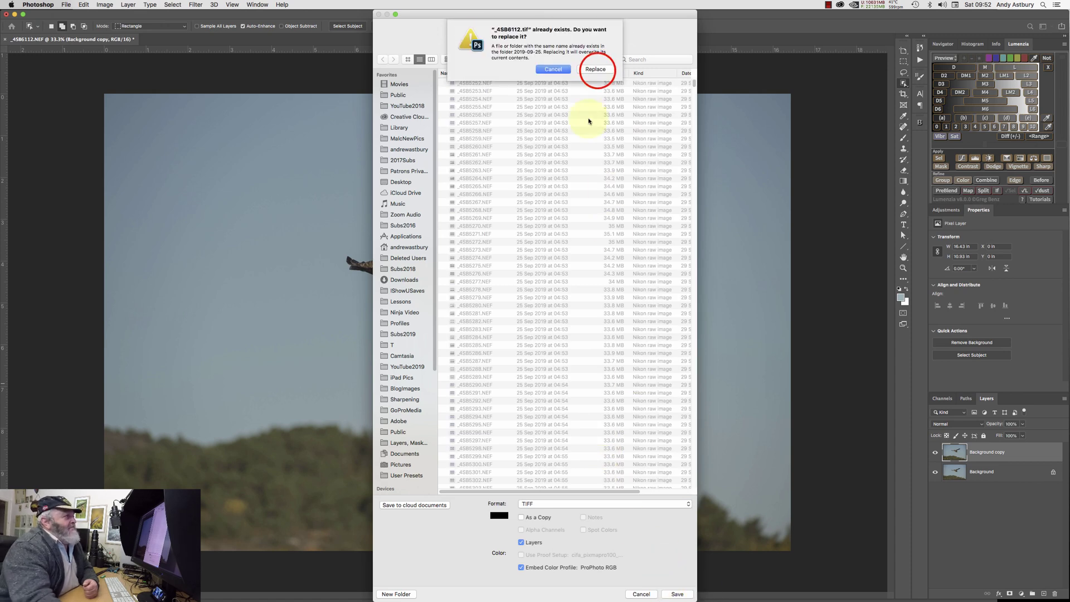